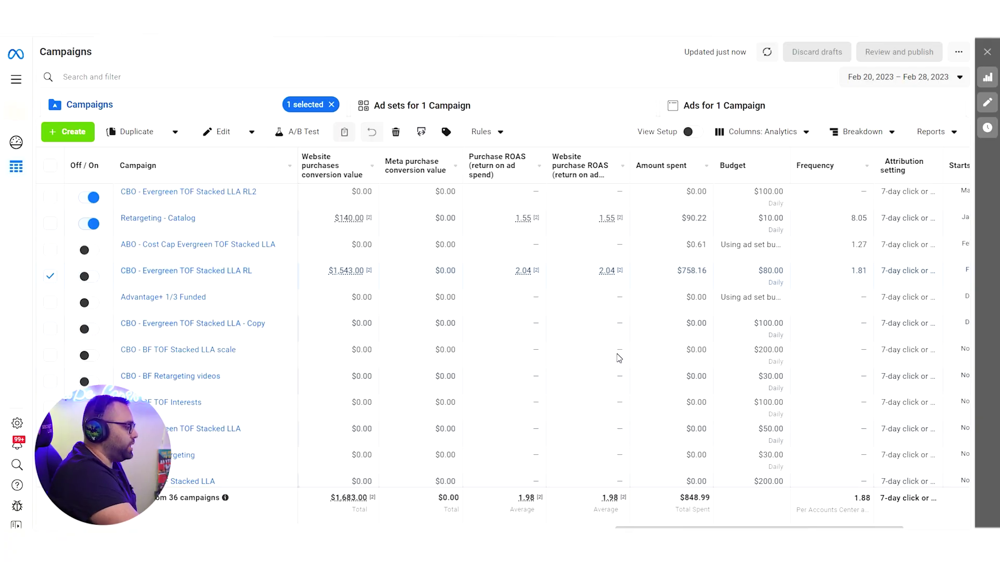
# Step: Change the reporting range from Feb 20 – Feb 28 to Mar 1 – Mar 6, 2023
pyautogui.click(899, 78)
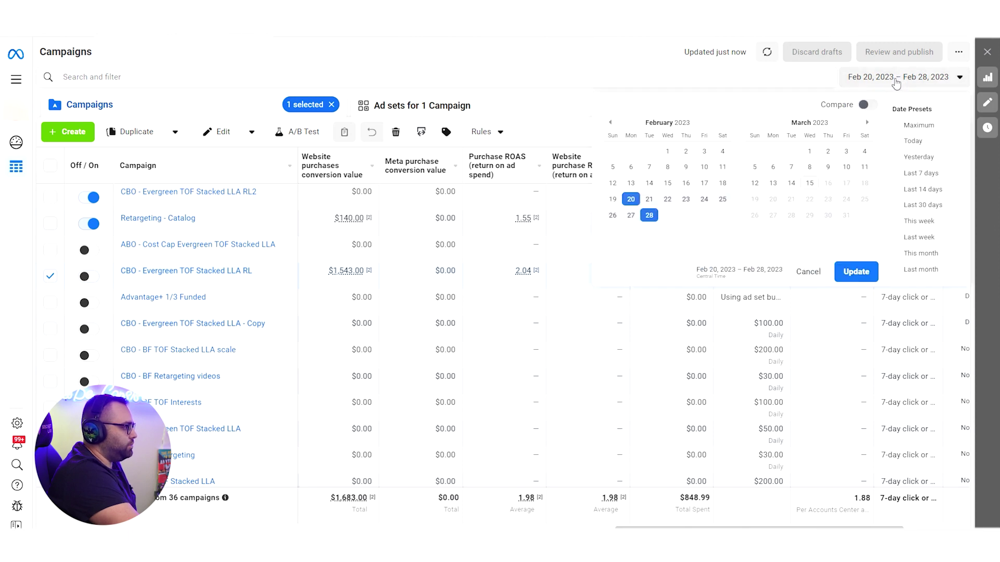
pyautogui.click(495, 52)
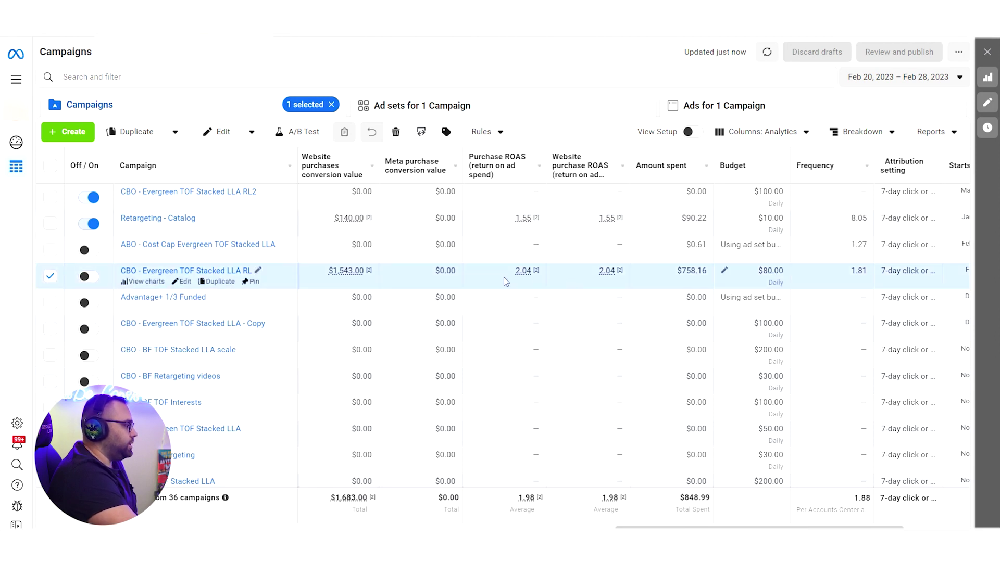
pyautogui.click(887, 83)
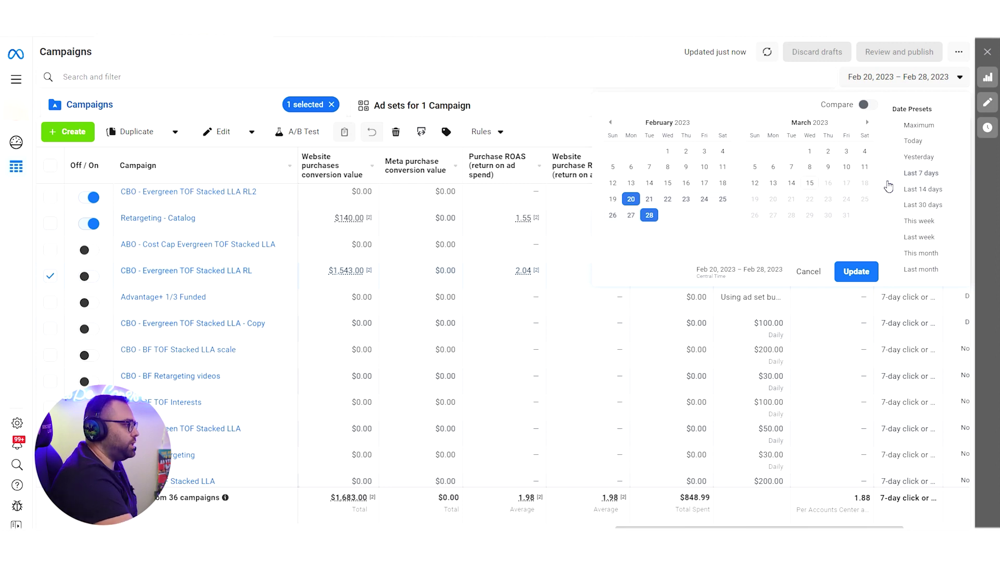
pyautogui.click(810, 152)
pyautogui.click(772, 167)
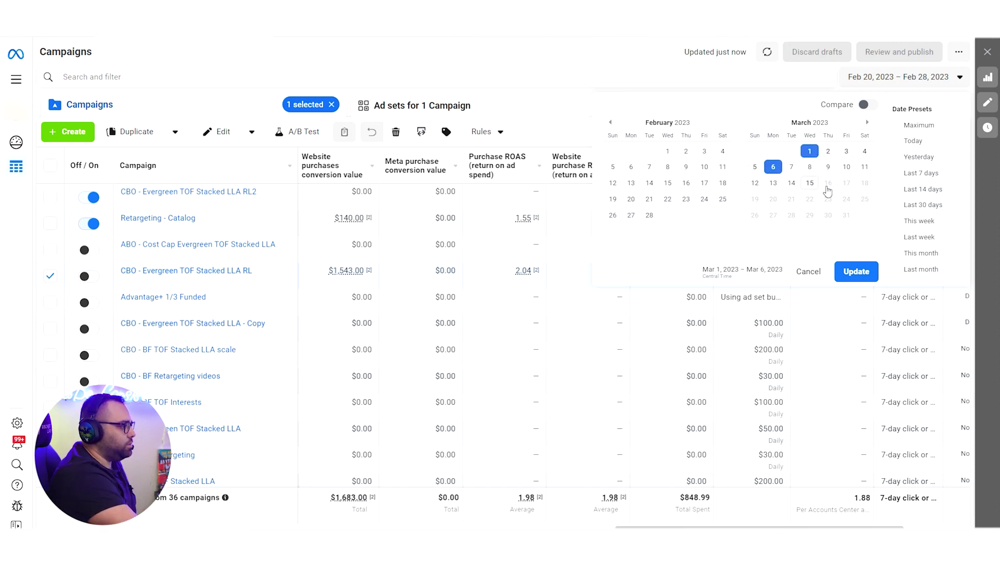
pyautogui.click(863, 271)
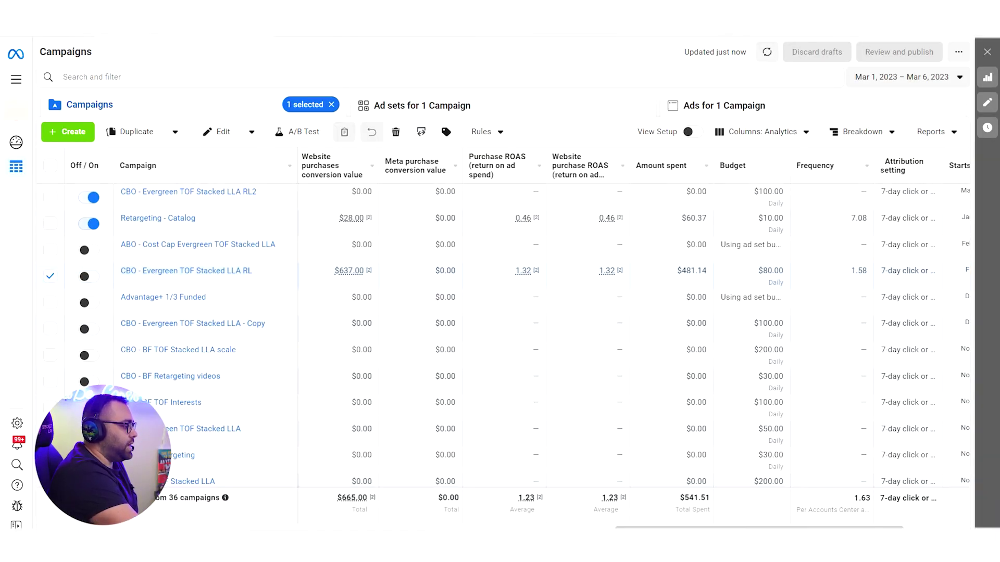
pyautogui.hscroll(3, 573, 313)
# Step: View the campaign results for single days Mar 9, Mar 8, Mar 10 and Mar 6
pyautogui.hscroll(2, 870, 380)
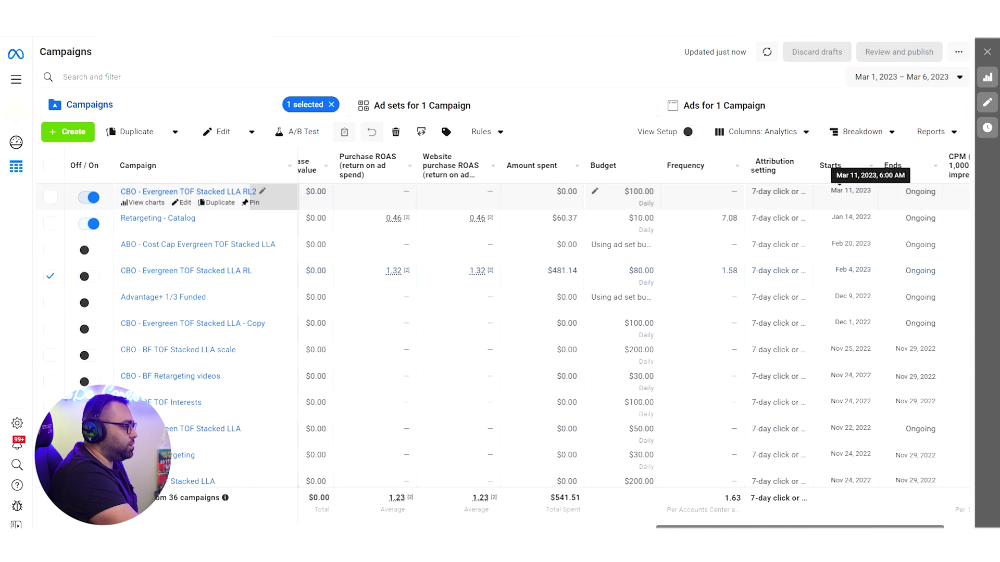
pyautogui.click(897, 77)
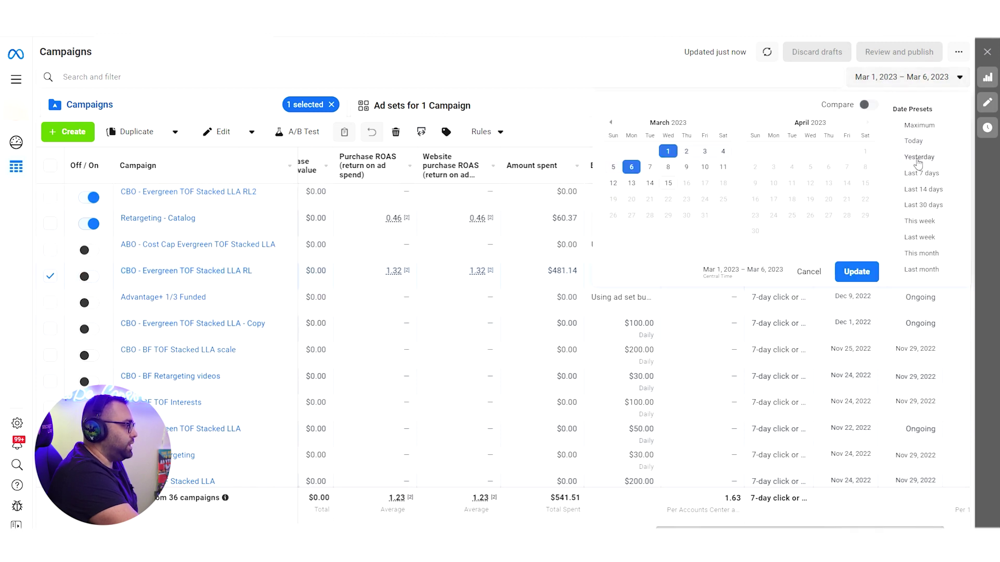
pyautogui.click(687, 167)
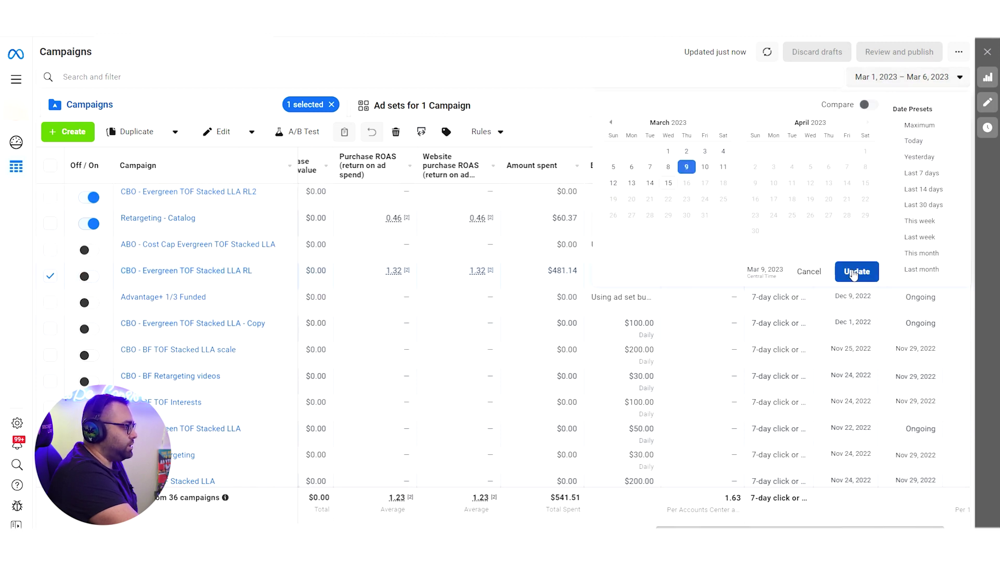
pyautogui.click(856, 271)
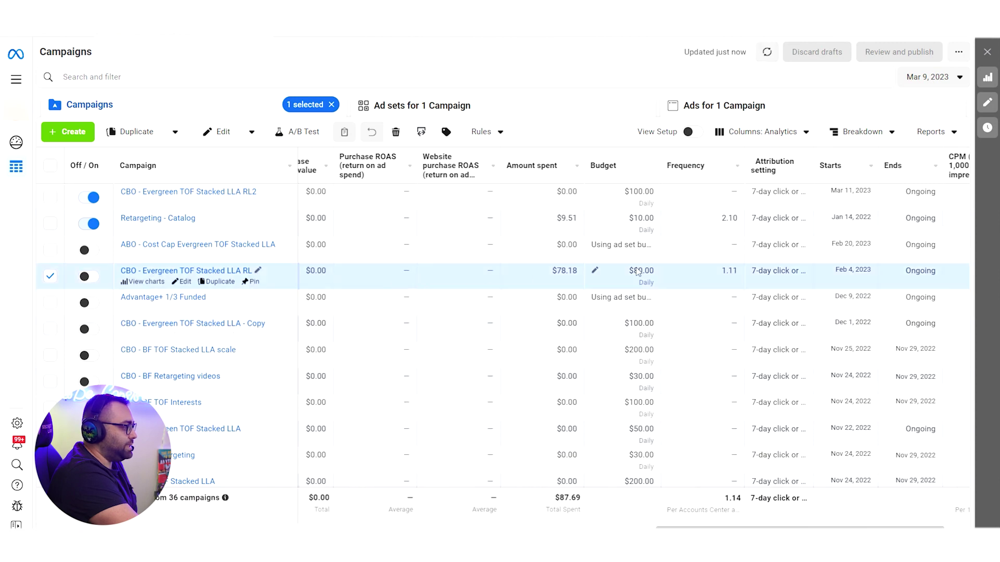
pyautogui.click(932, 77)
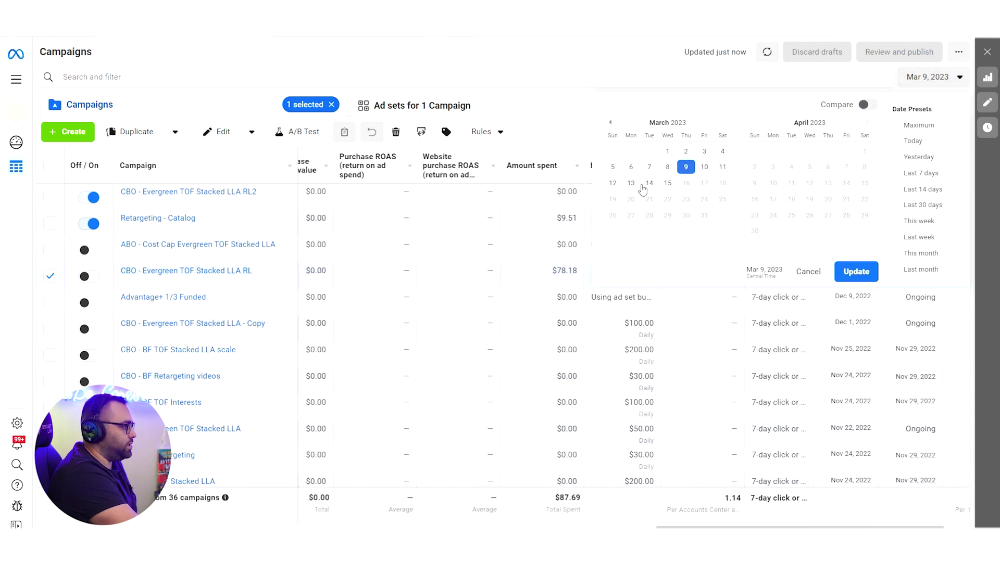
pyautogui.click(856, 271)
pyautogui.click(932, 77)
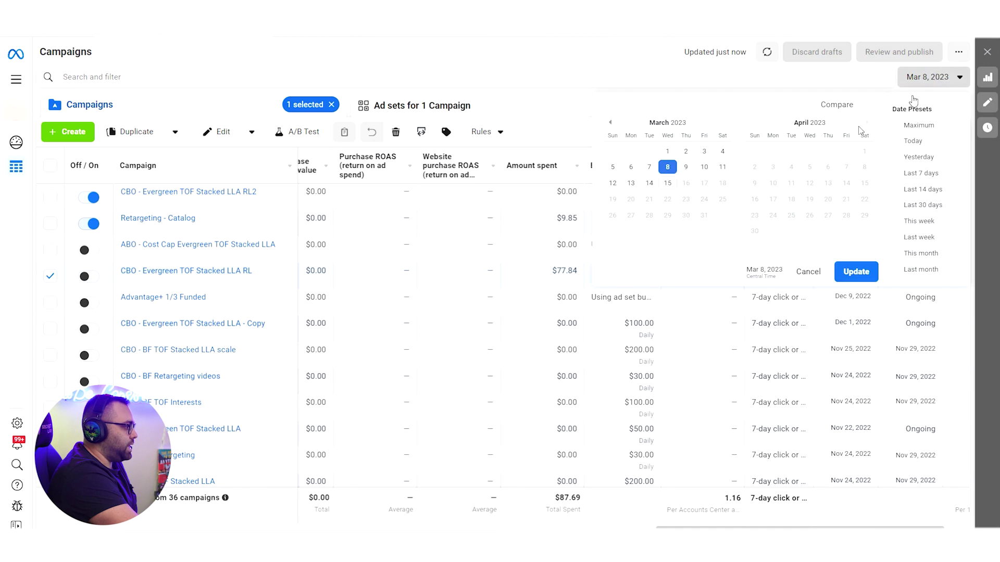
pyautogui.click(704, 167)
pyautogui.click(856, 271)
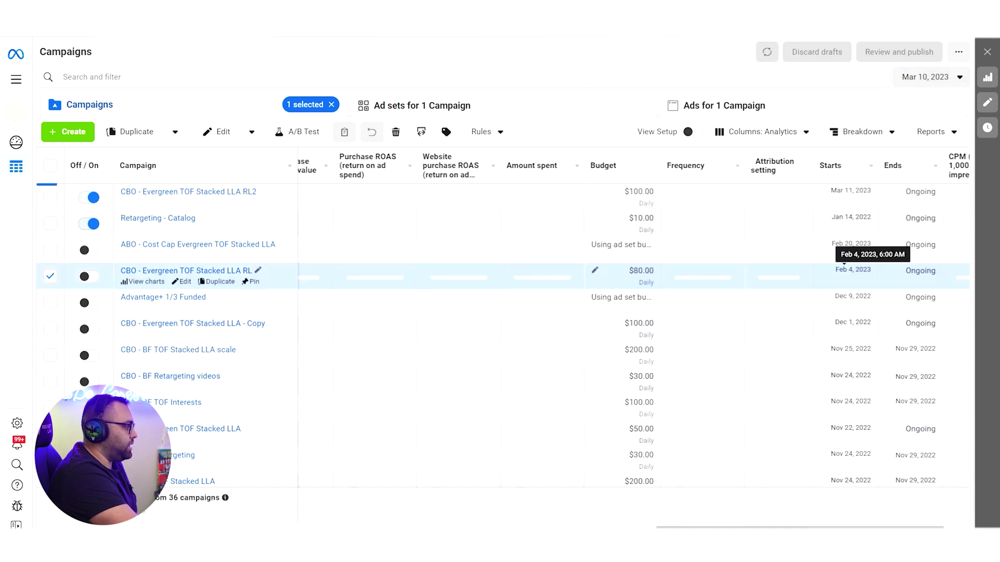
pyautogui.click(902, 79)
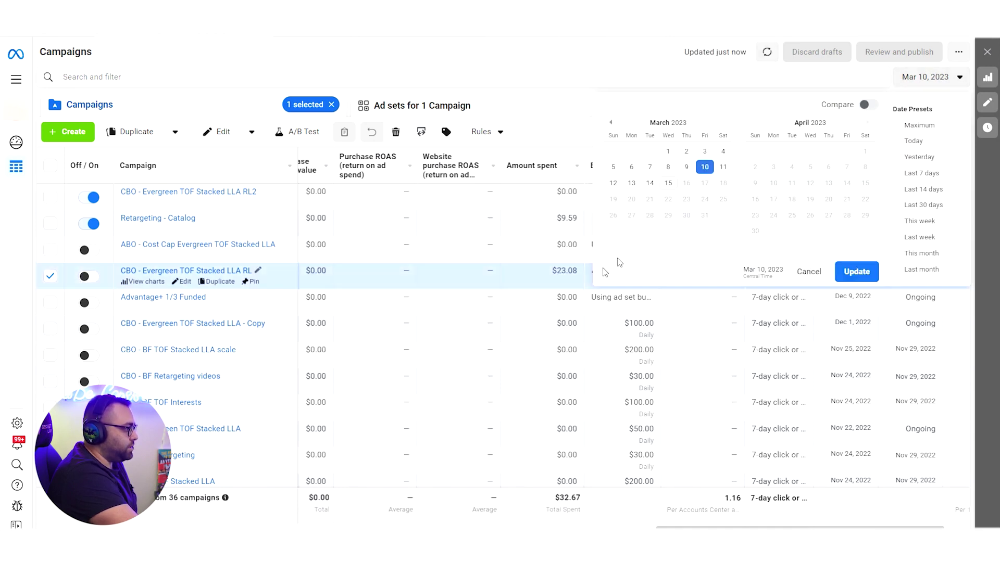
pyautogui.click(631, 167)
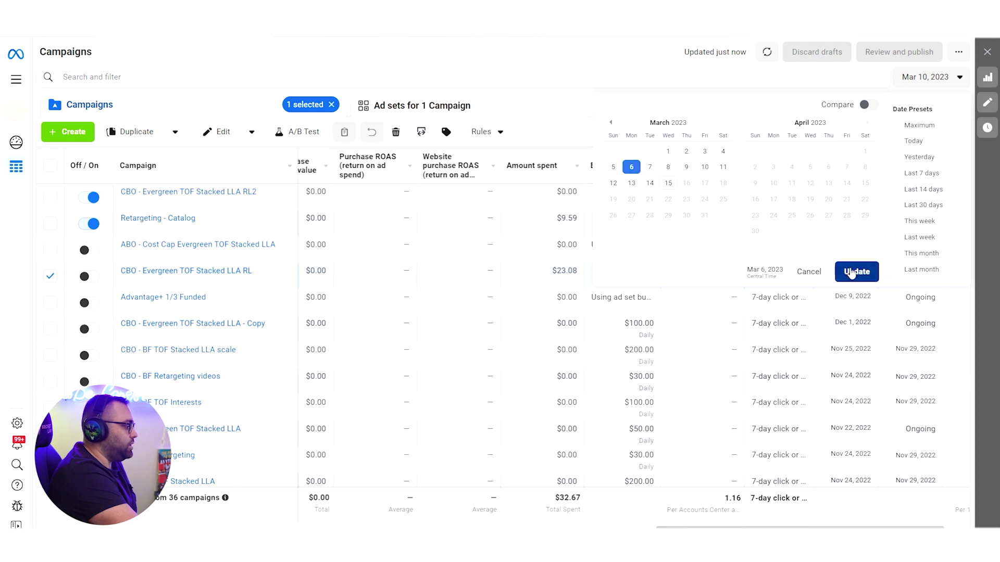
pyautogui.click(857, 271)
# Step: Set the reporting range to Mar 4 – Mar 9, 2023
pyautogui.click(932, 76)
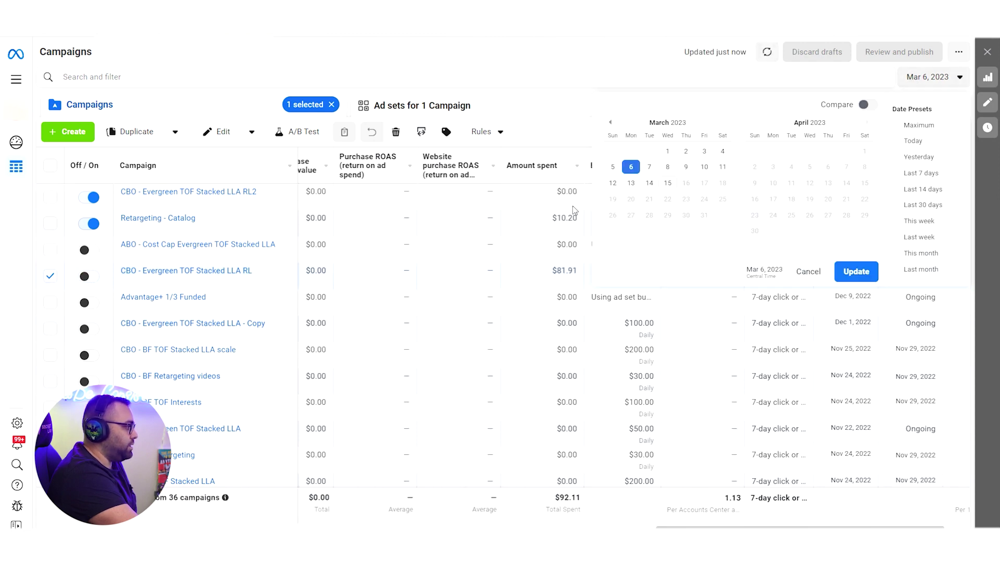
pyautogui.click(705, 152)
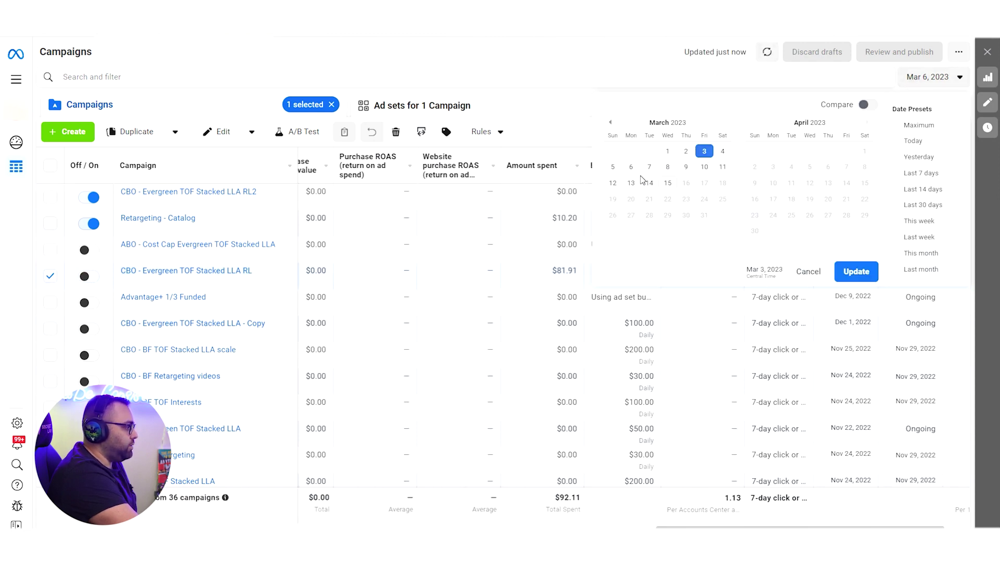
pyautogui.click(722, 154)
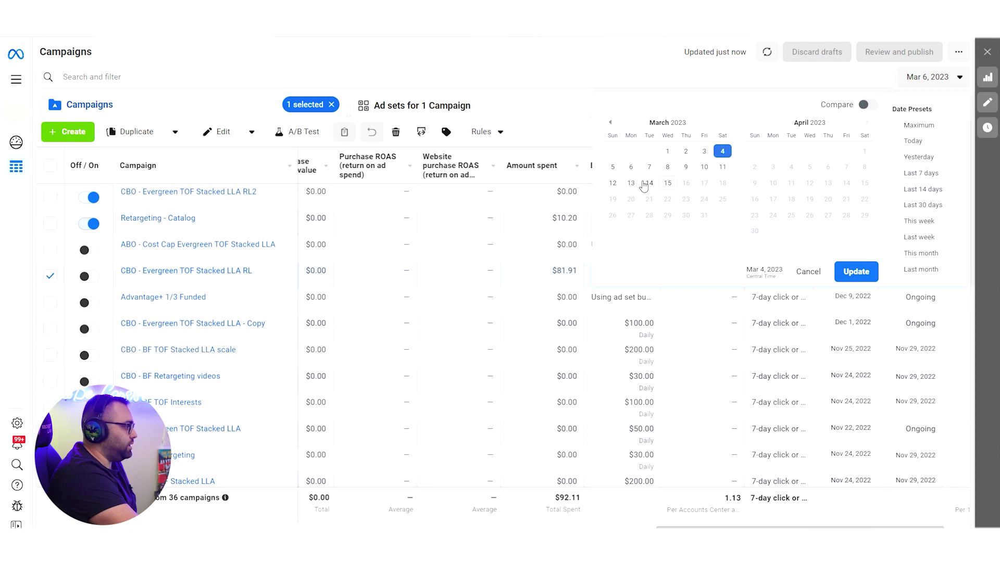
pyautogui.click(686, 169)
pyautogui.click(856, 271)
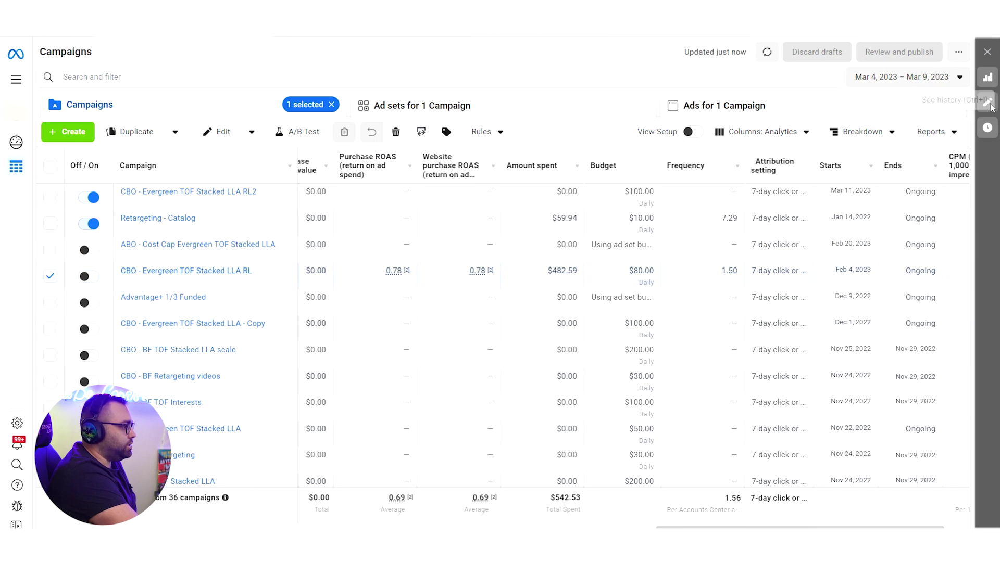
# Step: Report on Mar 6 – Mar 9, 2023, bringing total spent to $357.17
pyautogui.click(895, 87)
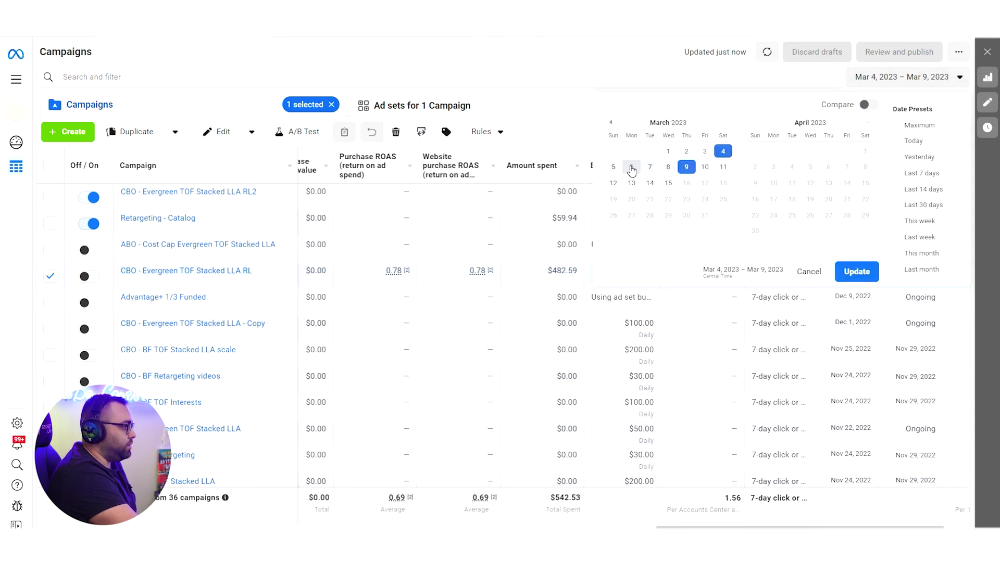
pyautogui.click(631, 169)
pyautogui.click(685, 167)
pyautogui.click(856, 271)
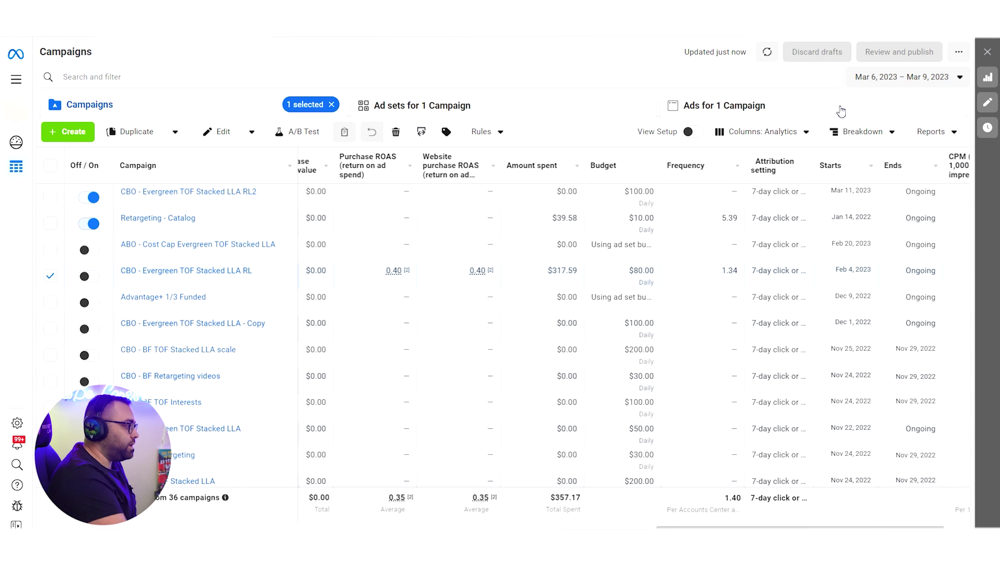
pyautogui.moveTo(490, 270)
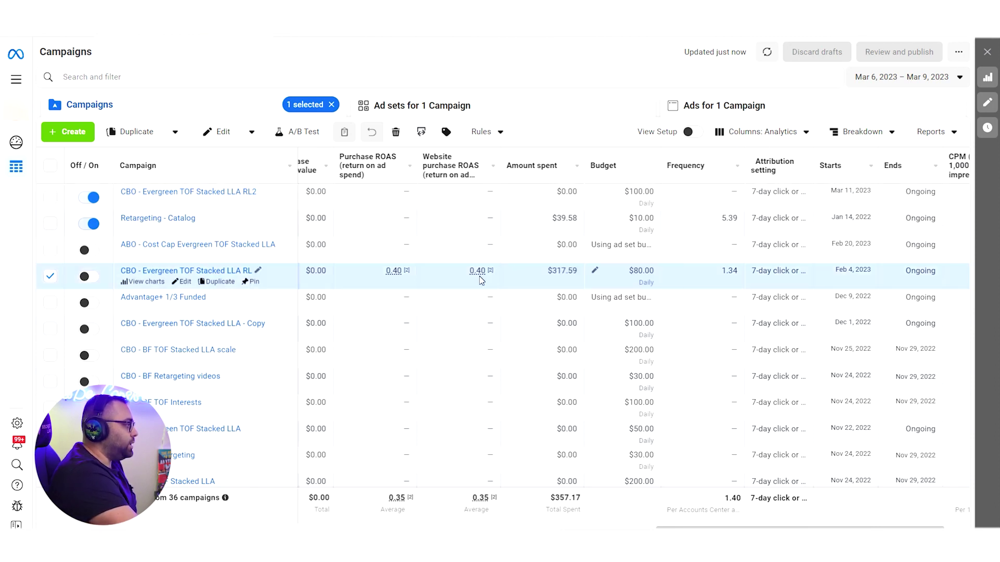
# Step: Make one draft copy of CBO - Evergreen TOF Stacked LLA RL and switch it on at $80.00 daily
pyautogui.click(216, 284)
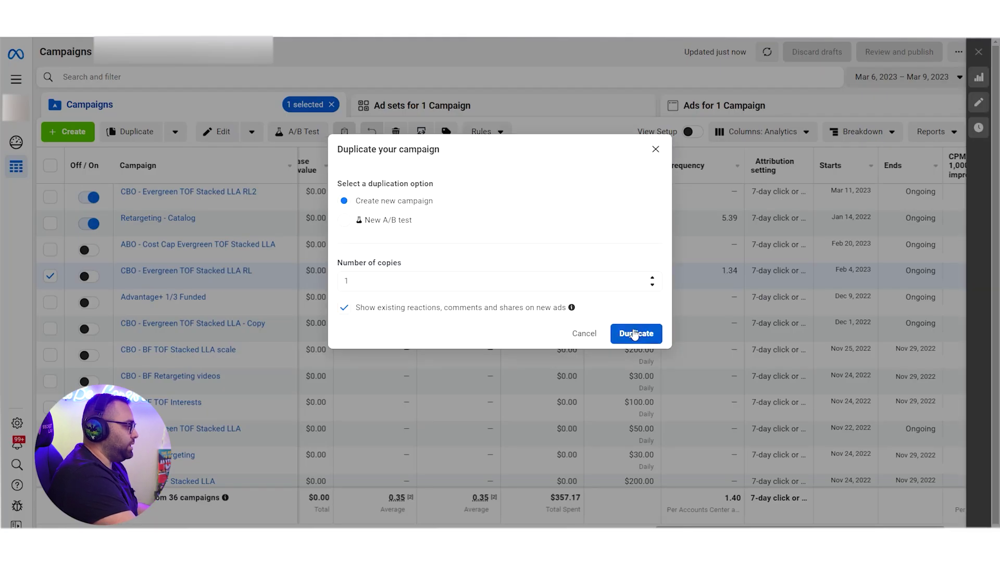
pyautogui.click(634, 333)
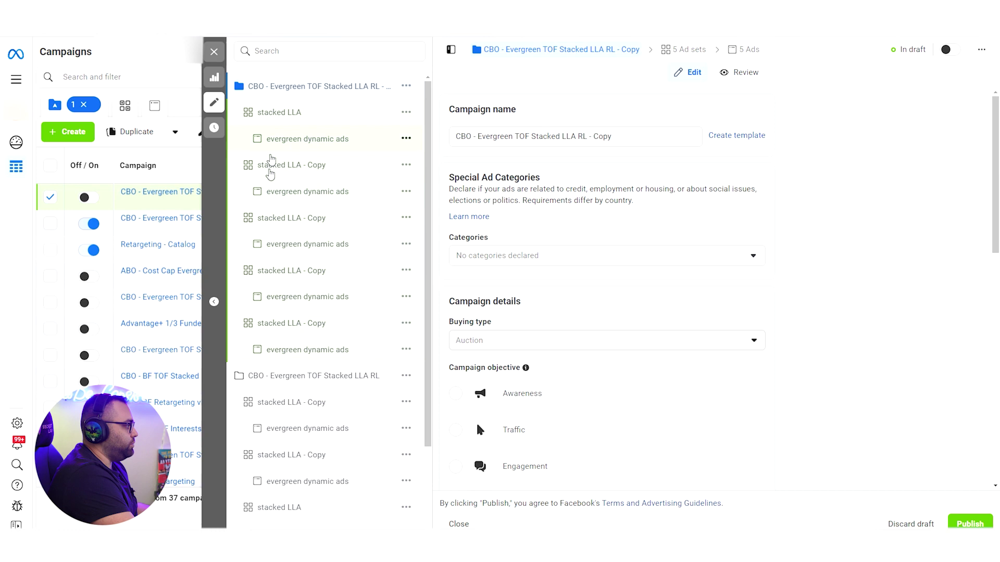
pyautogui.click(88, 198)
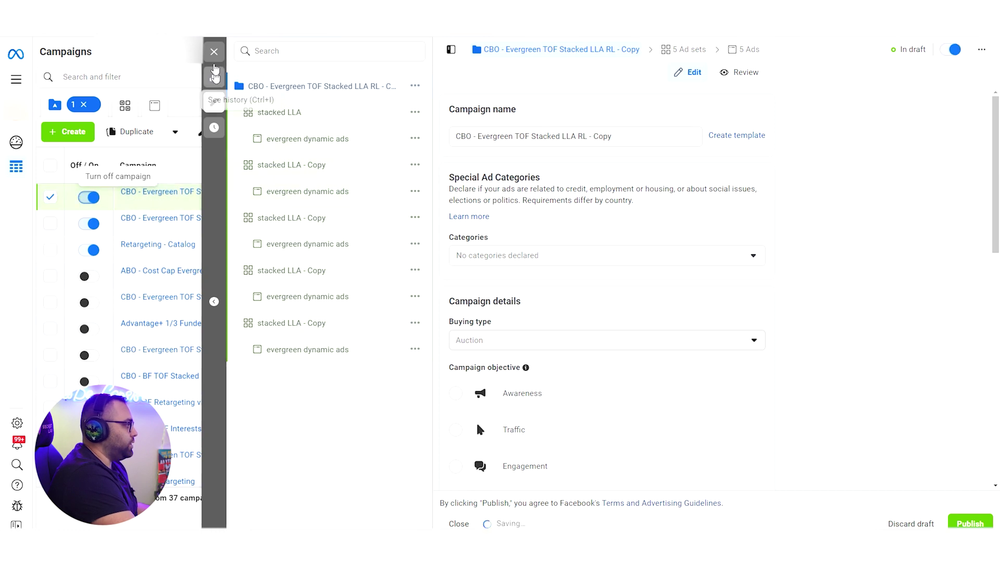
pyautogui.click(214, 52)
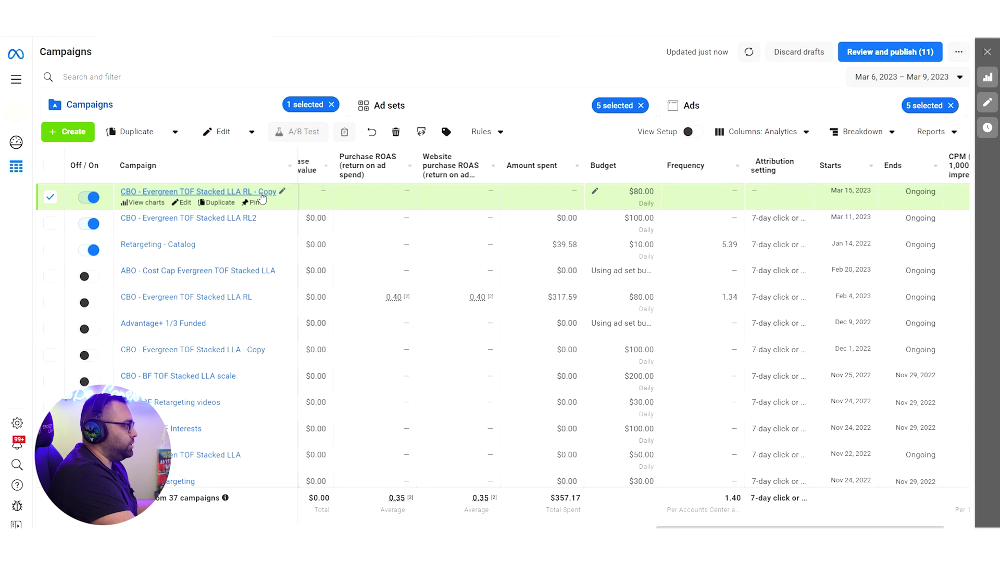
# Step: Switch on all five ad sets of the copied campaign as a draft
pyautogui.click(385, 105)
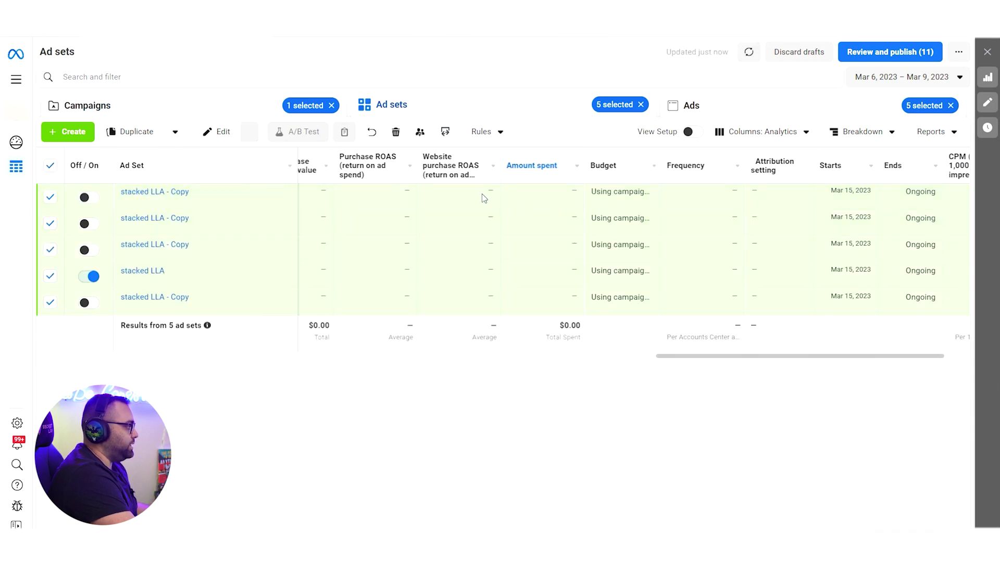
pyautogui.click(252, 132)
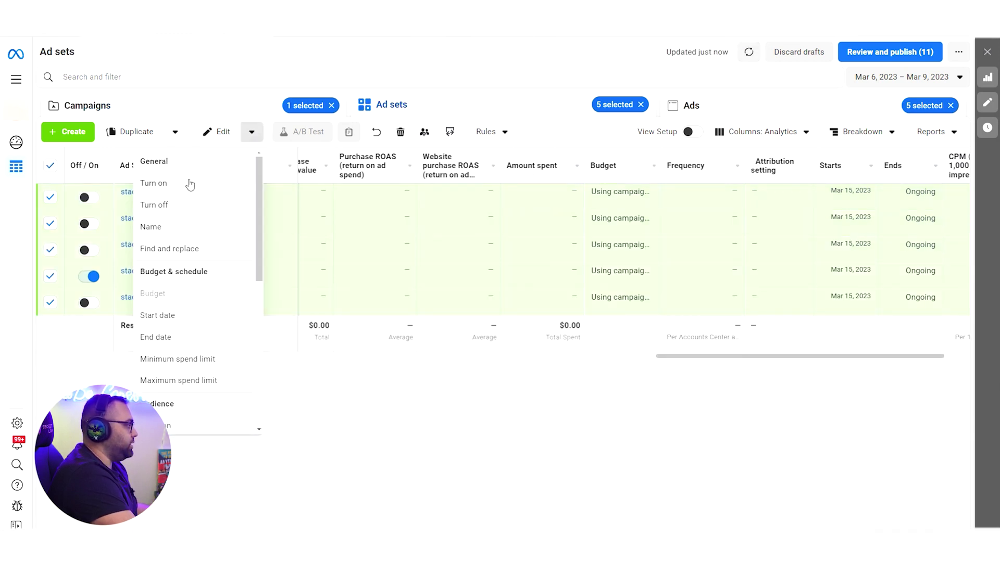
pyautogui.click(189, 182)
pyautogui.click(573, 244)
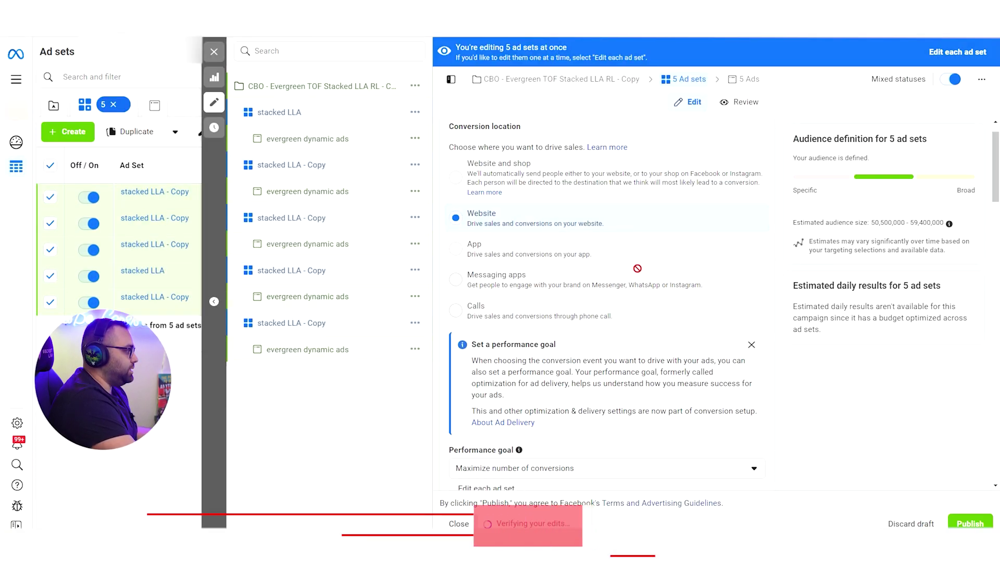
# Step: Change the five ad sets' start date to Mar 16, 2023 at 6:00 AM
pyautogui.scroll(-3, 655, 269)
pyautogui.scroll(-7, 655, 269)
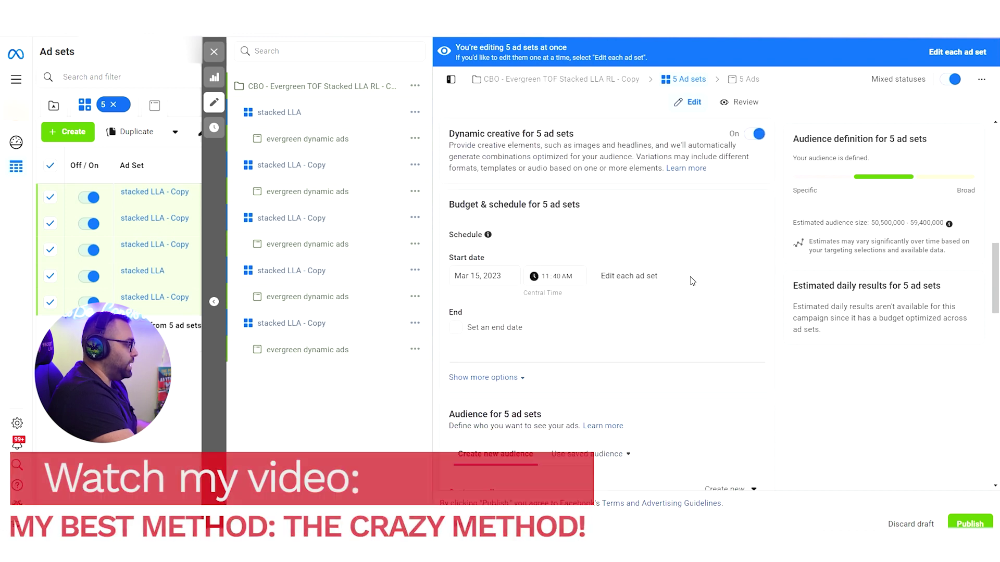
pyautogui.click(484, 275)
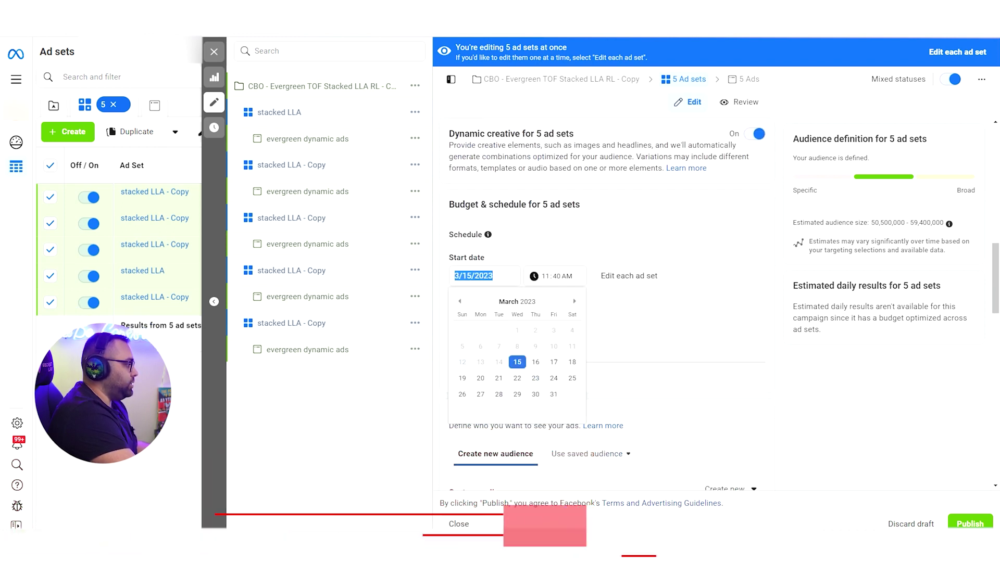
pyautogui.click(535, 363)
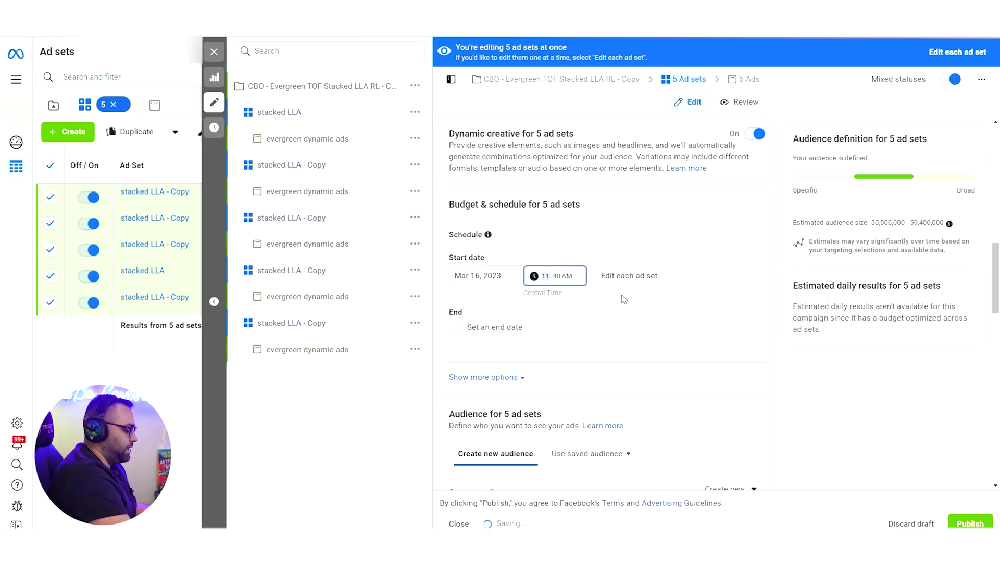
pyautogui.click(763, 300)
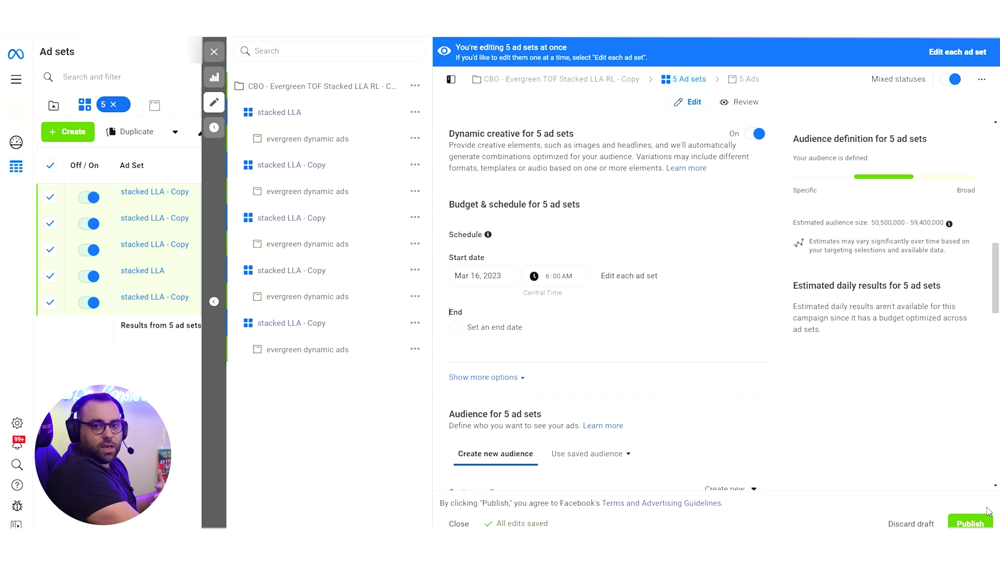
pyautogui.click(216, 54)
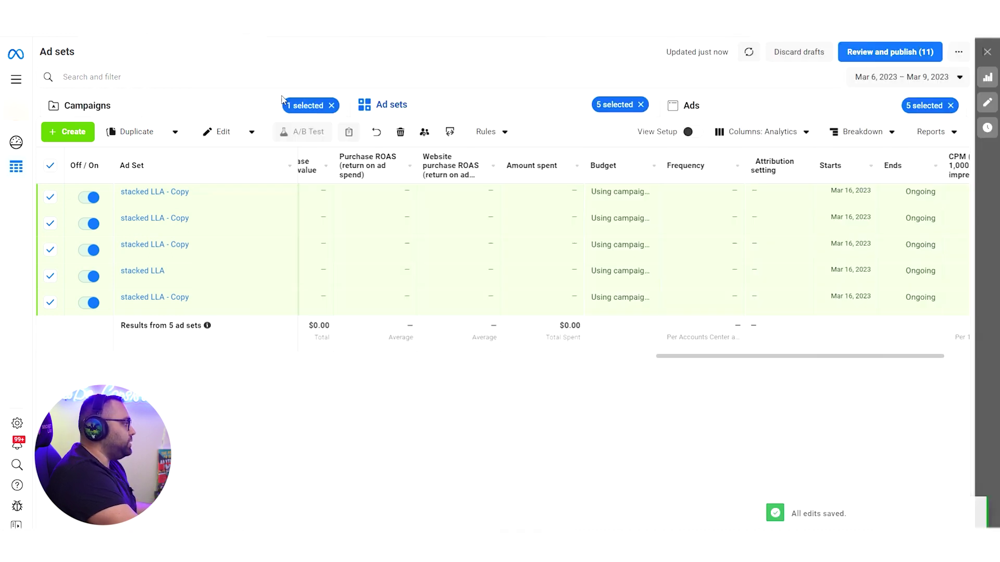
# Step: Discard all unpublished drafts, removing the campaign copy, and select the RL2 campaign
pyautogui.click(245, 111)
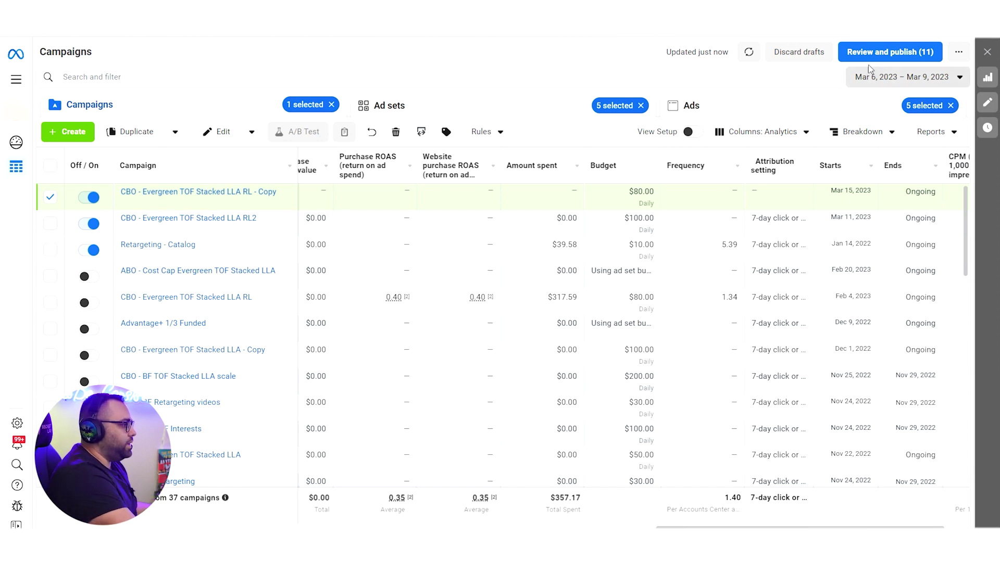
pyautogui.click(791, 52)
pyautogui.click(608, 241)
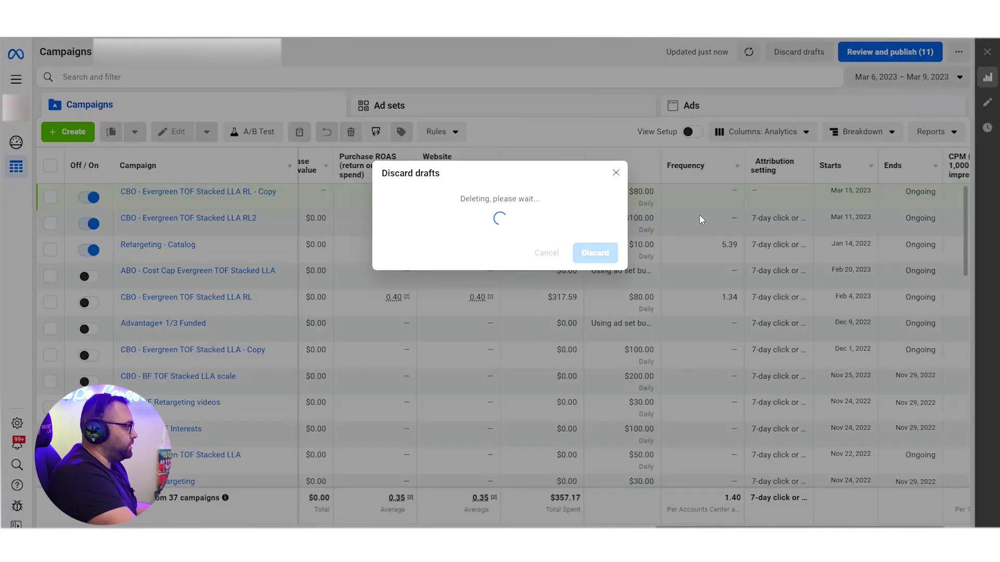
pyautogui.click(465, 199)
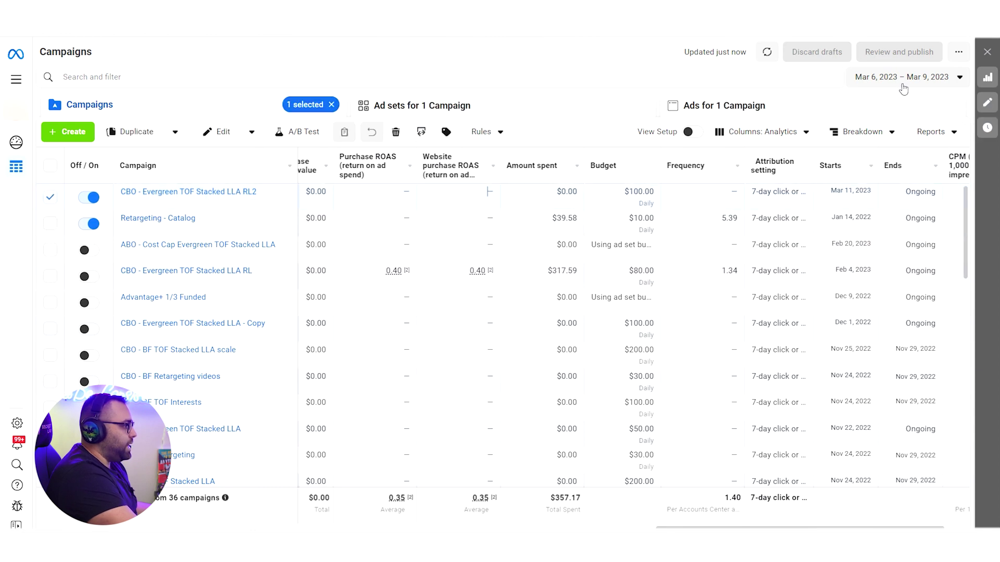
pyautogui.click(903, 76)
# Step: Report on Mar 10, 2023, then on Mar 11 alone ($84.54 spent)
pyautogui.click(704, 167)
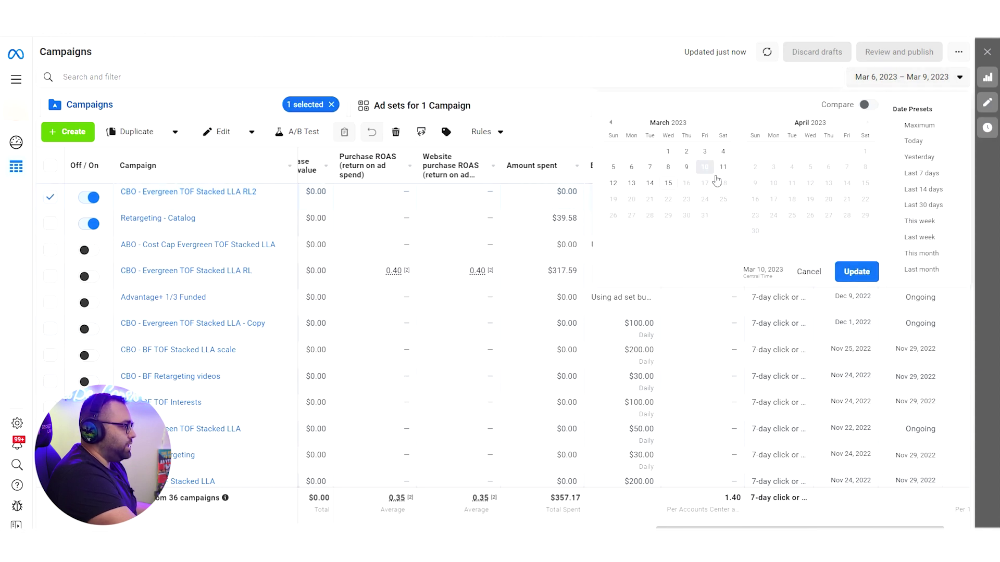
pyautogui.click(856, 272)
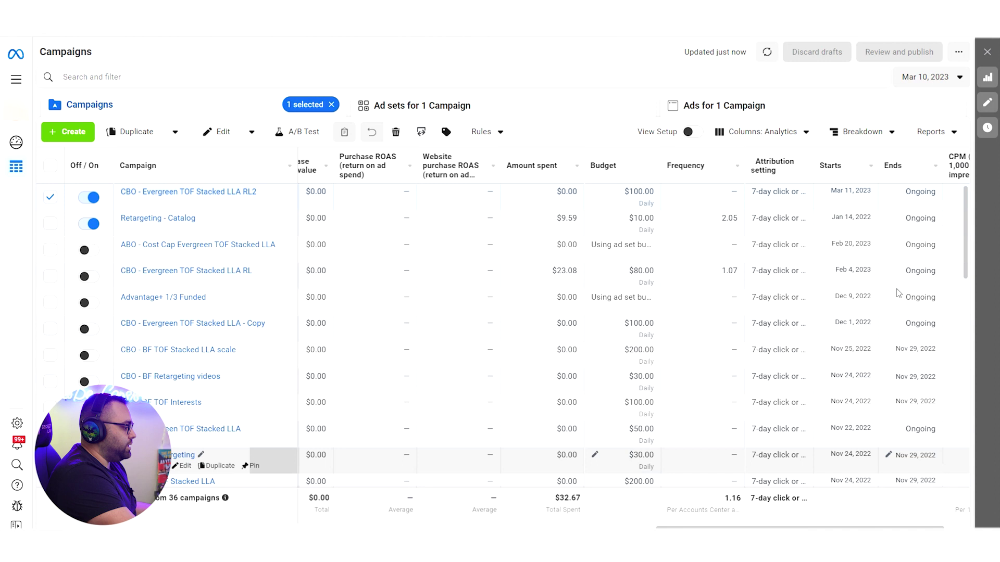
pyautogui.click(916, 77)
pyautogui.click(722, 167)
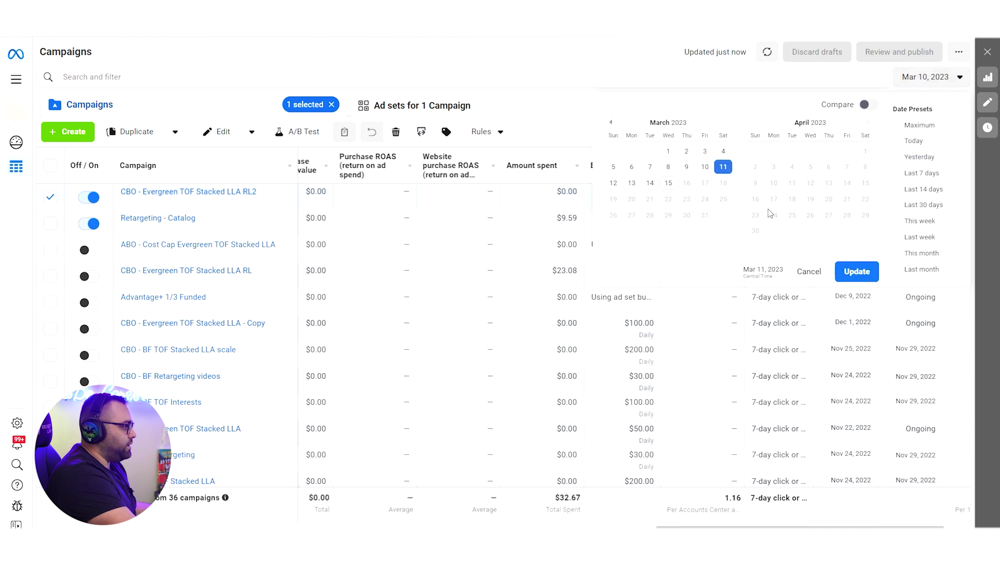
pyautogui.click(856, 271)
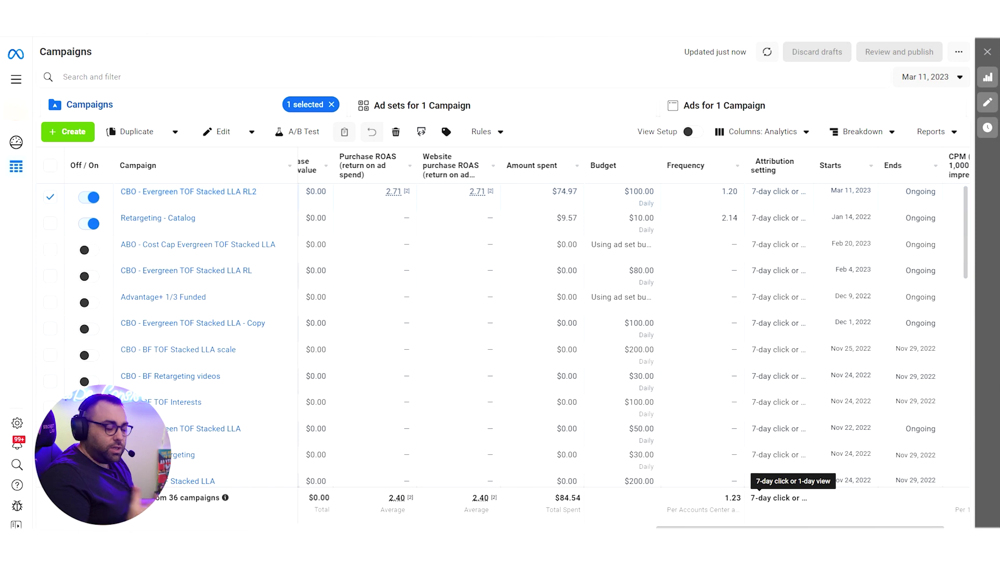
pyautogui.click(930, 77)
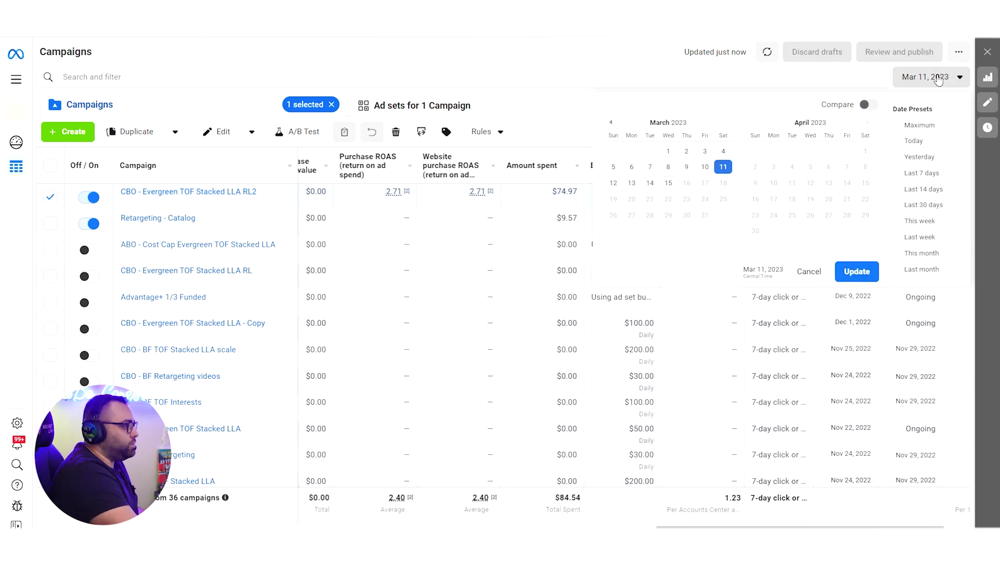
# Step: Report single days Mar 12, Mar 13, then yesterday Mar 14 ($109.81 spent)
pyautogui.click(613, 183)
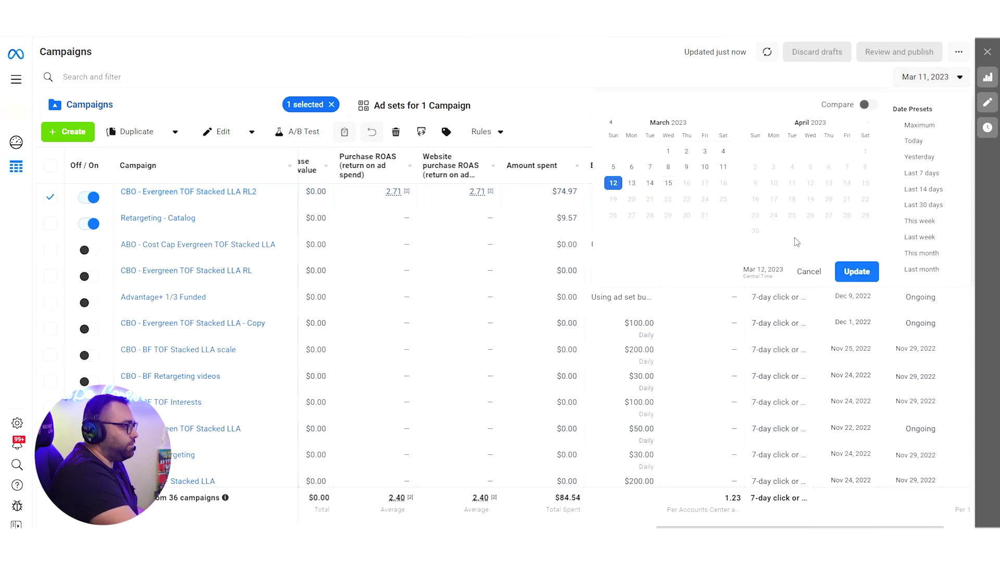
pyautogui.click(856, 271)
pyautogui.click(929, 77)
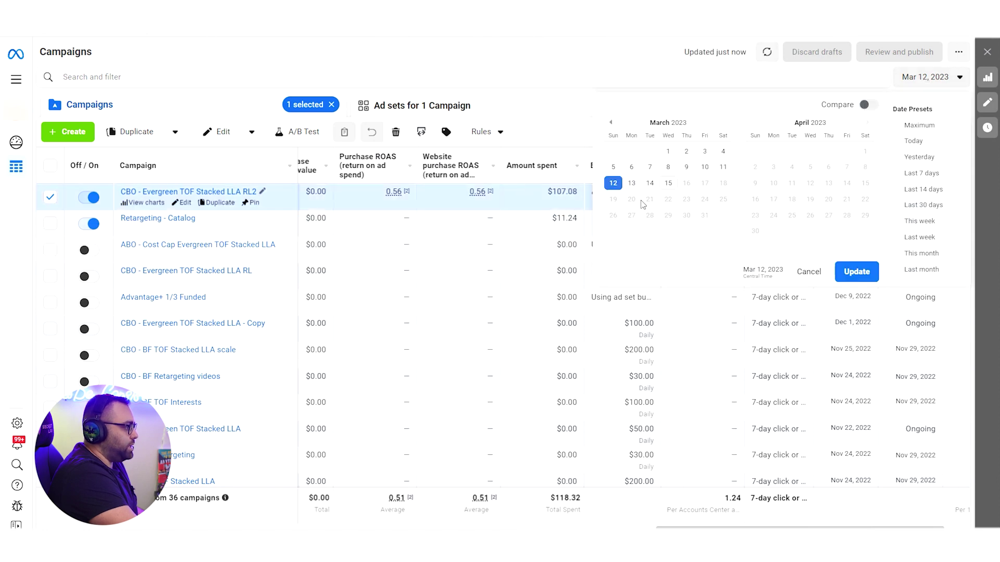
pyautogui.click(856, 272)
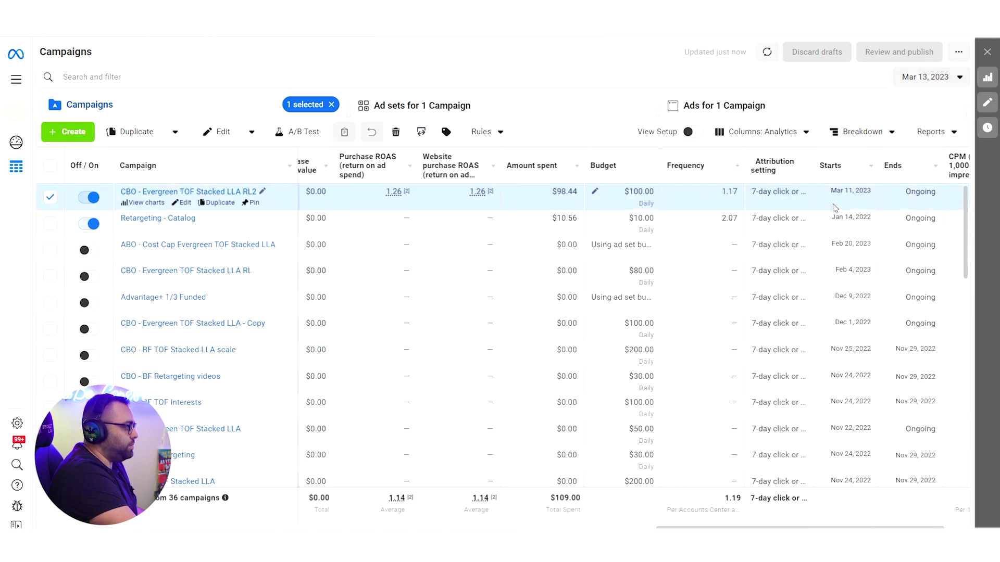
pyautogui.click(920, 78)
pyautogui.click(641, 183)
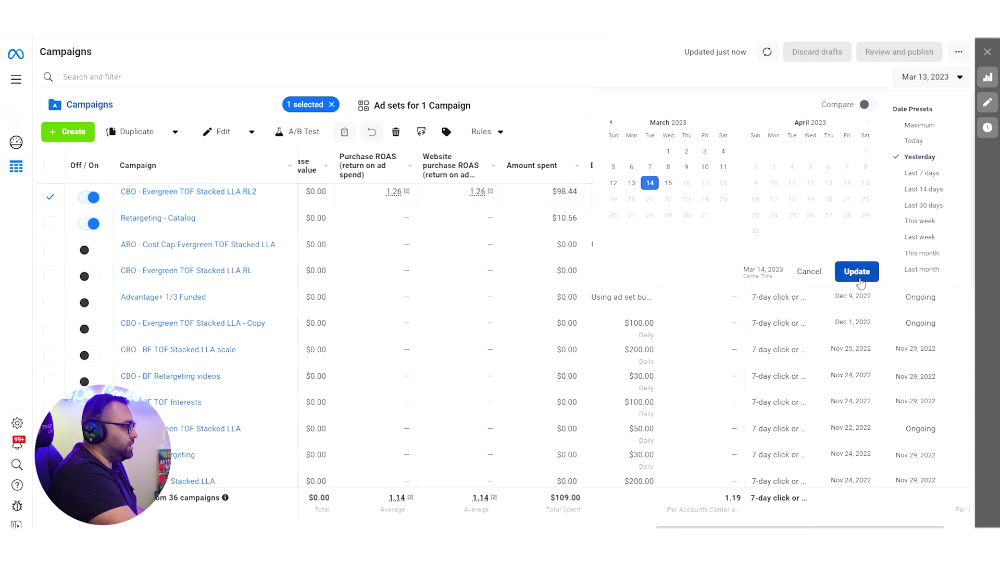
pyautogui.click(856, 271)
pyautogui.click(903, 78)
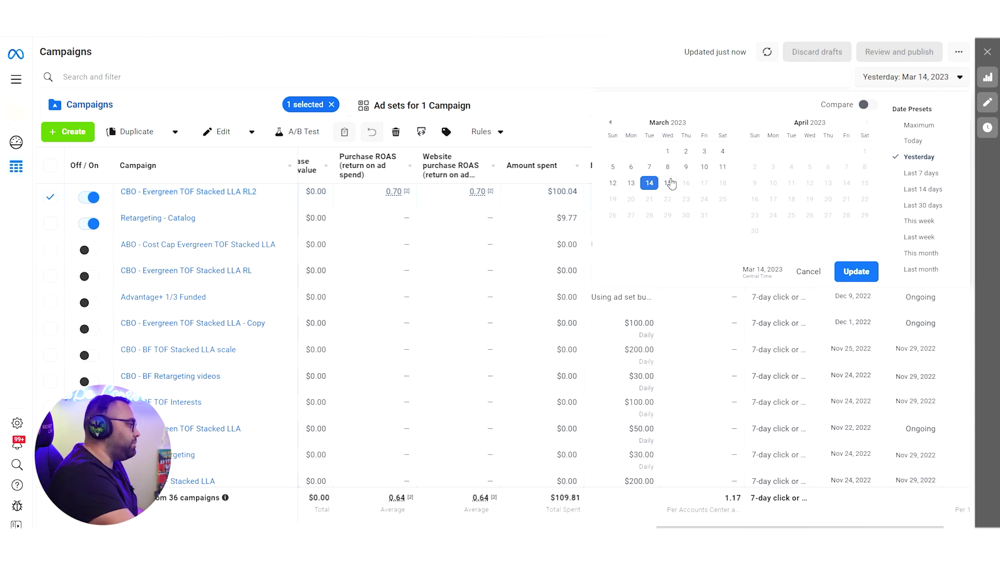
# Step: Check today's Mar 15 results, then switch to the Last 7 days preset (Mar 8 – Mar 14)
pyautogui.click(667, 183)
pyautogui.click(856, 273)
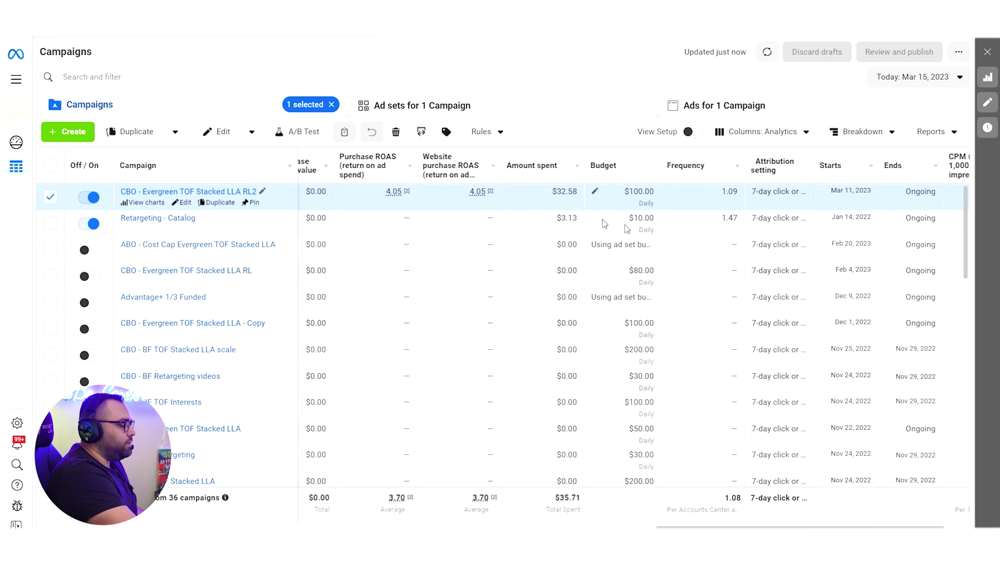
pyautogui.click(906, 77)
pyautogui.click(920, 179)
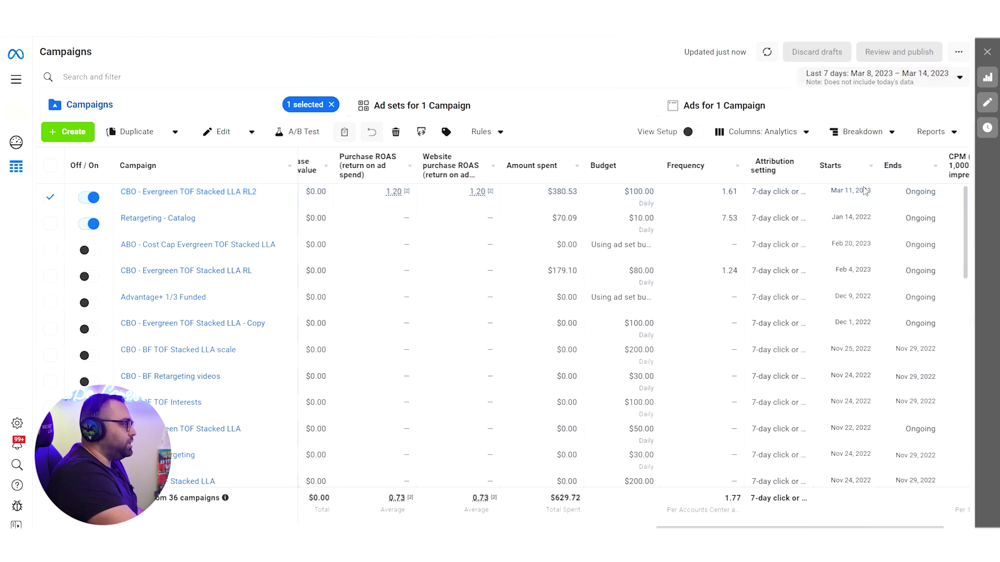